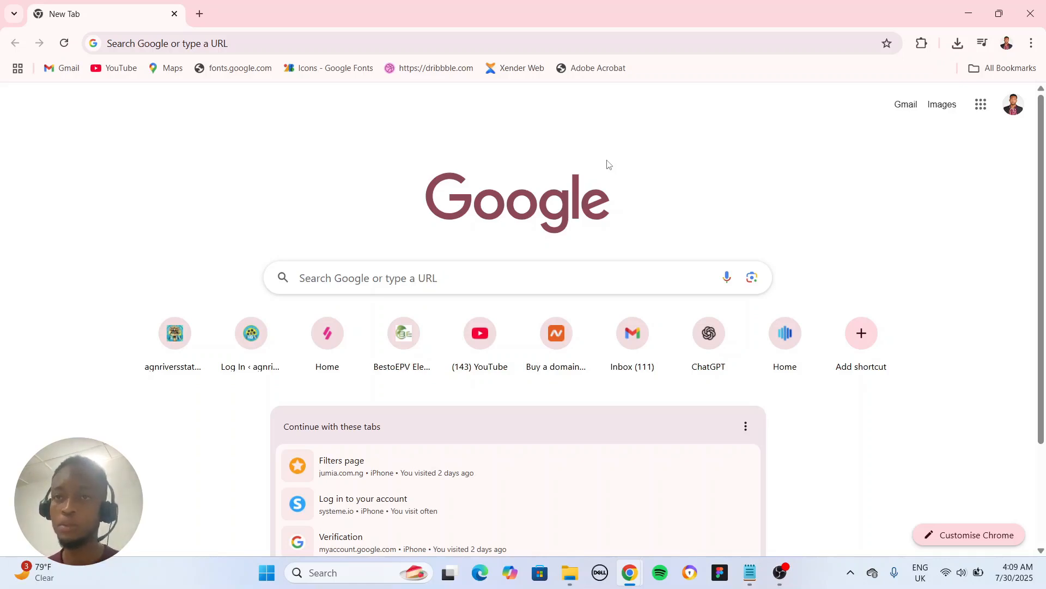
# Search Google for localwp and open the Local WP website from the results.
pyautogui.click(473, 43)
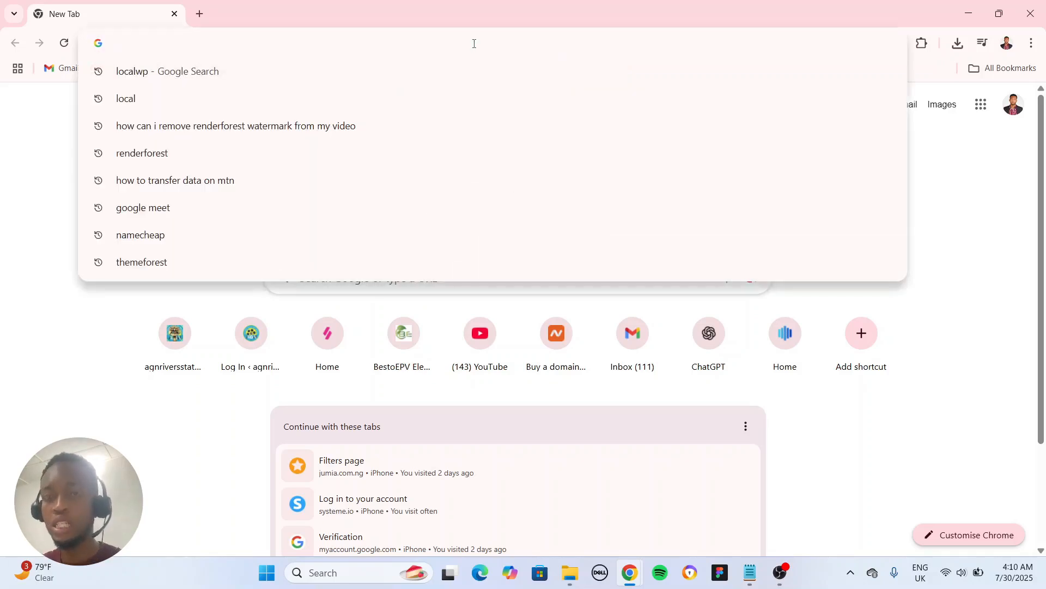
pyautogui.write('loca')
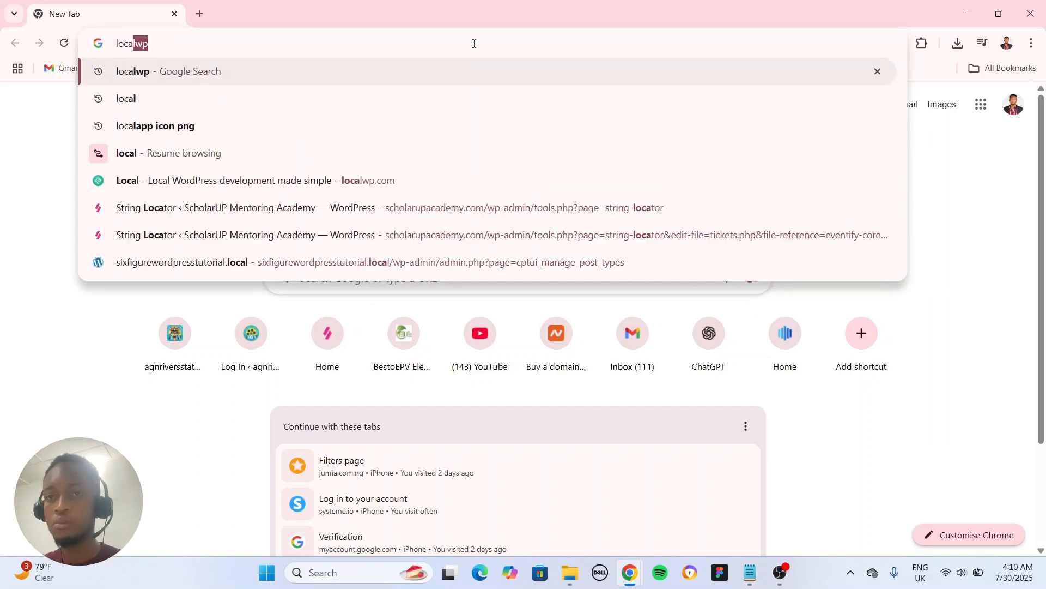
pyautogui.write('l')
pyautogui.write('wp')
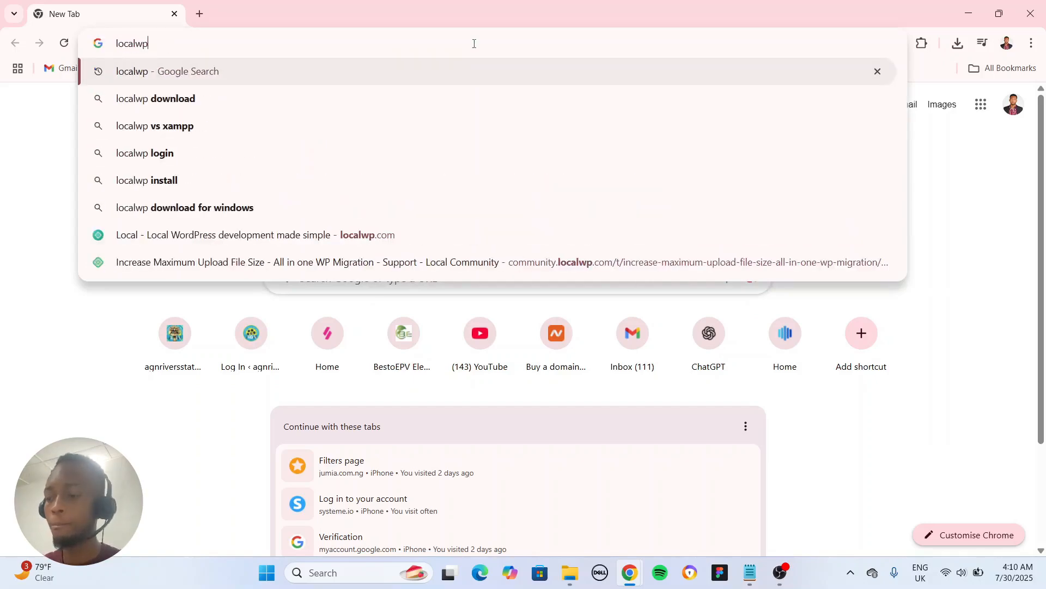
pyautogui.press('Return')
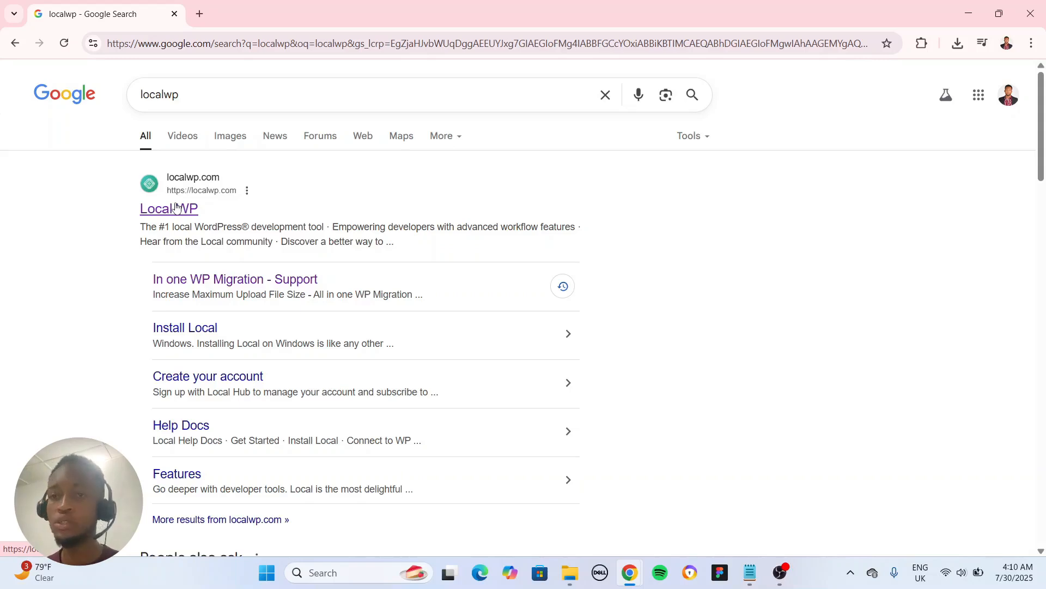
pyautogui.click(176, 208)
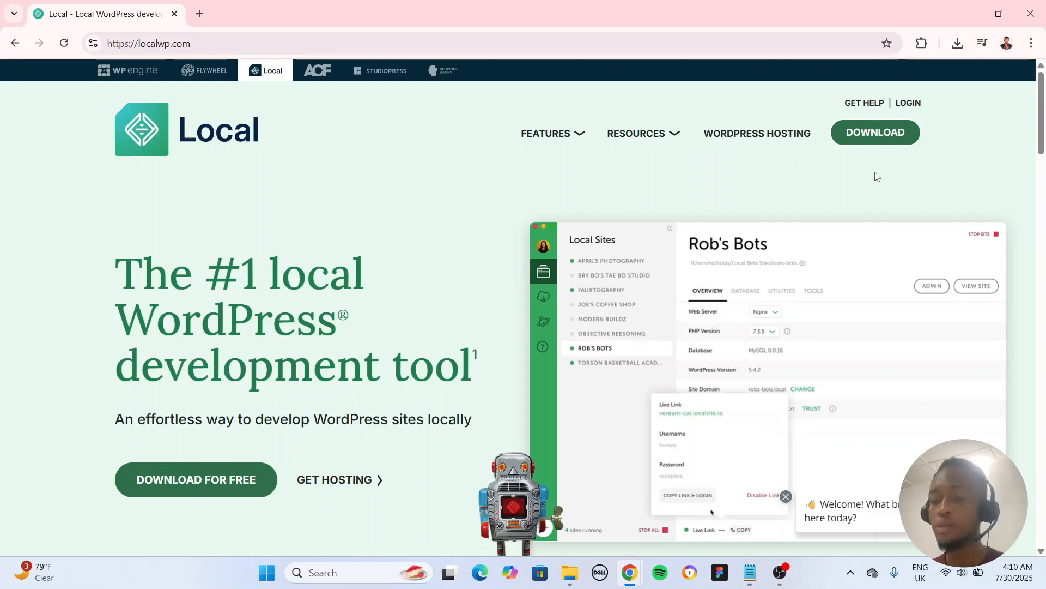
# Open the Download Local form, review its platform, name, organization type and work email fields, then close it.
pyautogui.click(212, 483)
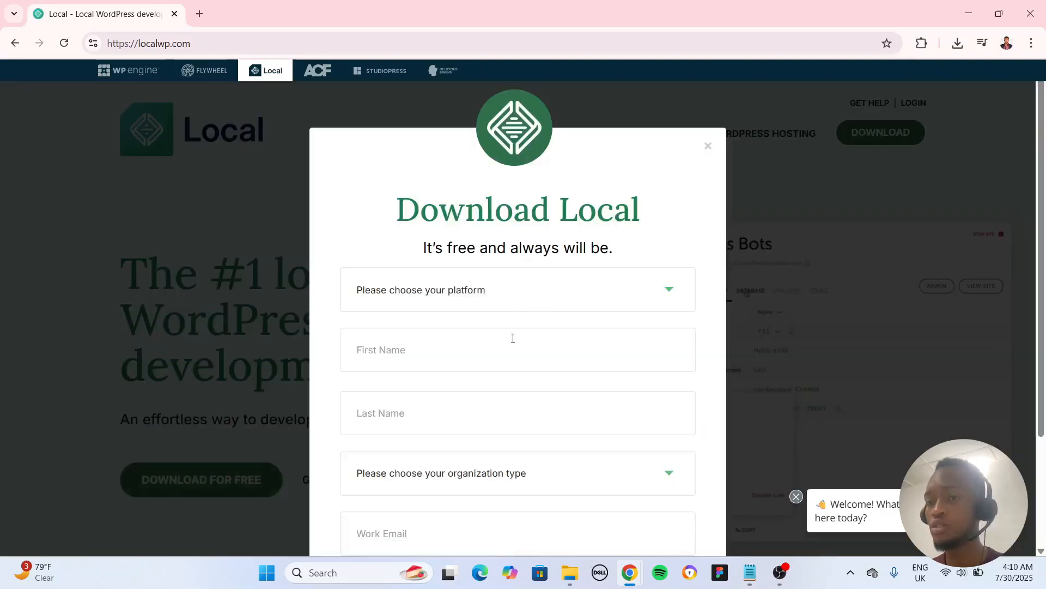
pyautogui.scroll(-3, 513, 338)
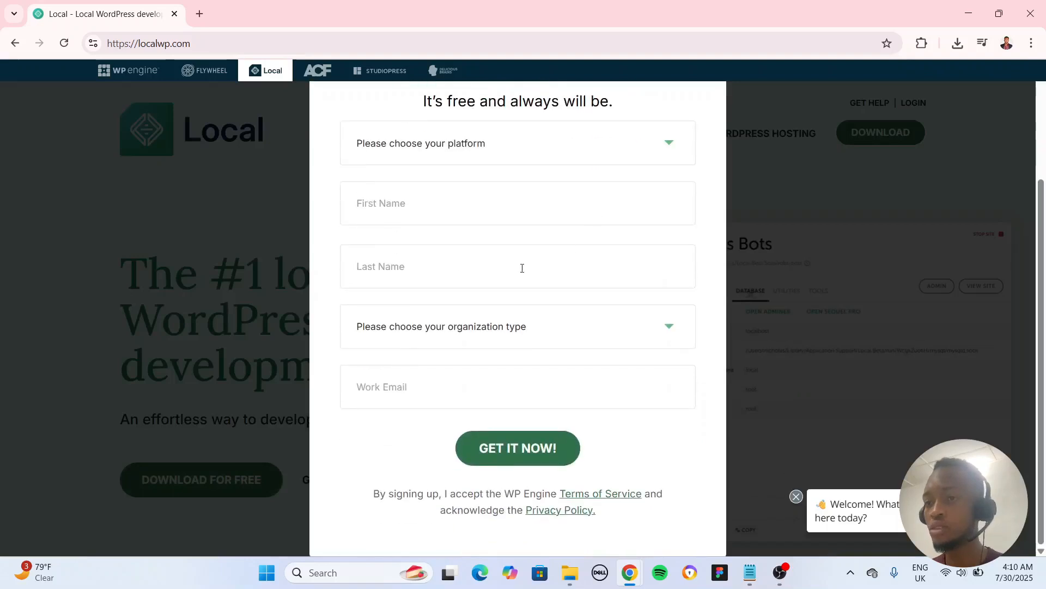
pyautogui.click(457, 198)
pyautogui.click(384, 267)
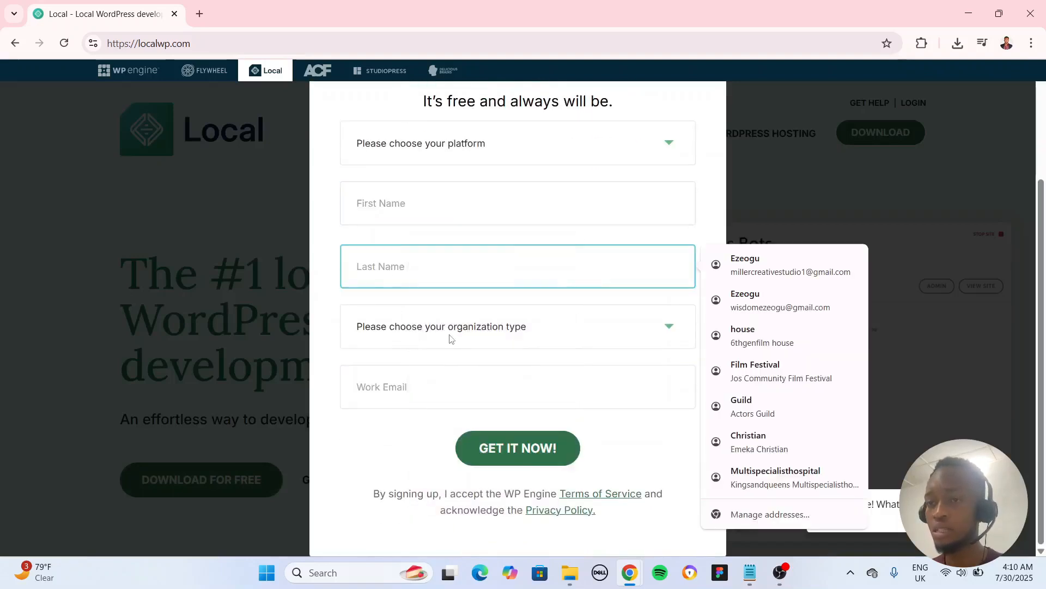
pyautogui.click(451, 338)
pyautogui.click(458, 330)
pyautogui.click(460, 332)
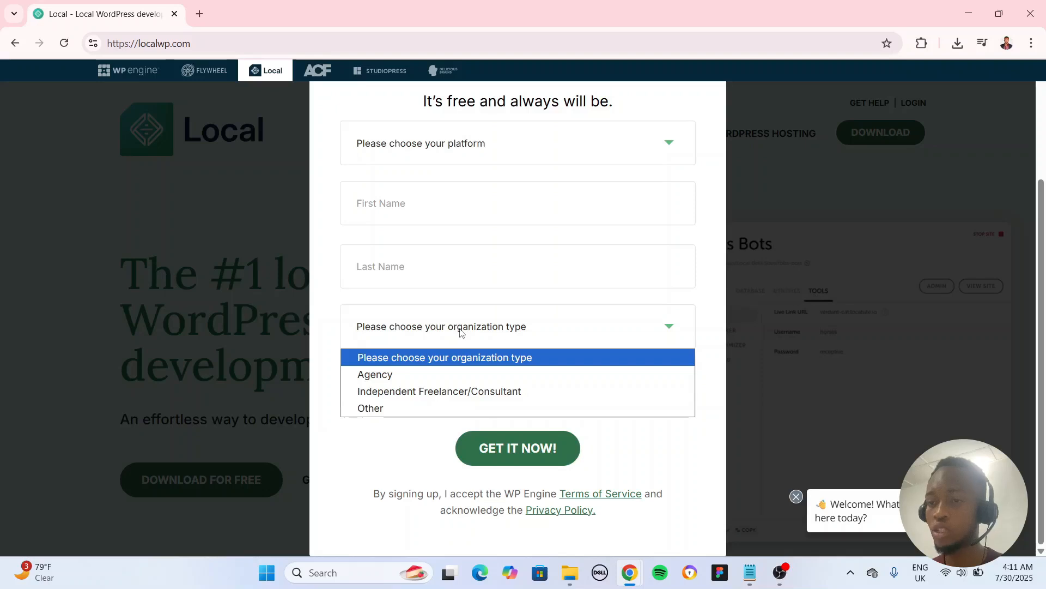
pyautogui.click(461, 327)
pyautogui.click(460, 383)
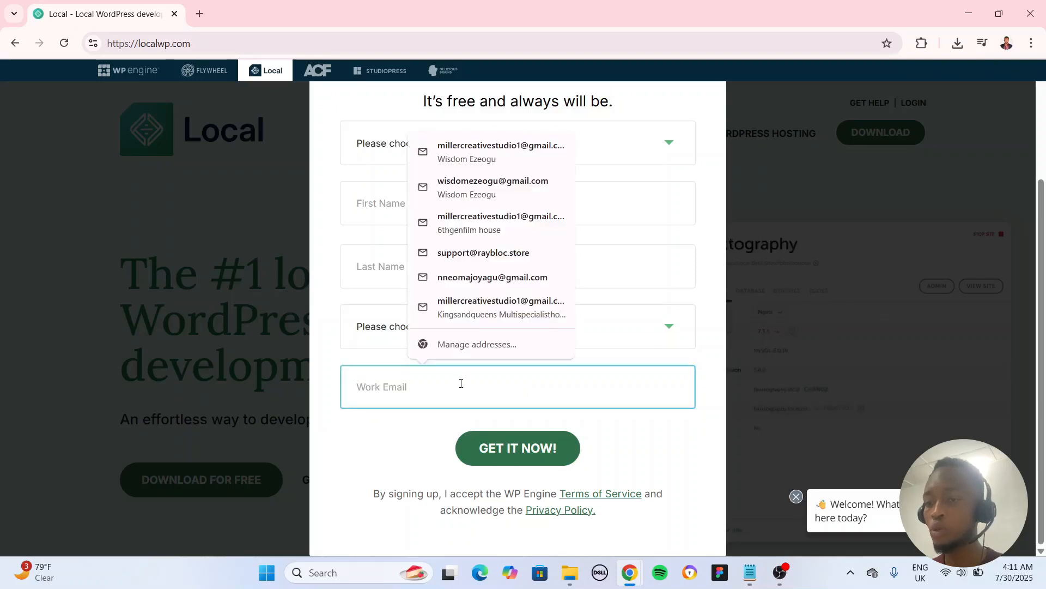
pyautogui.click(600, 439)
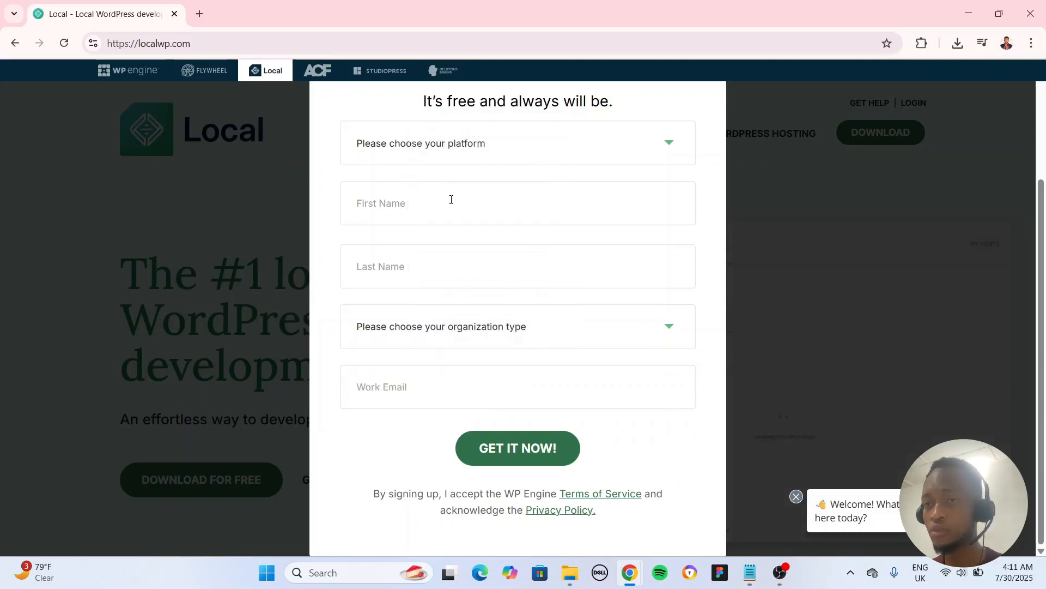
pyautogui.click(796, 266)
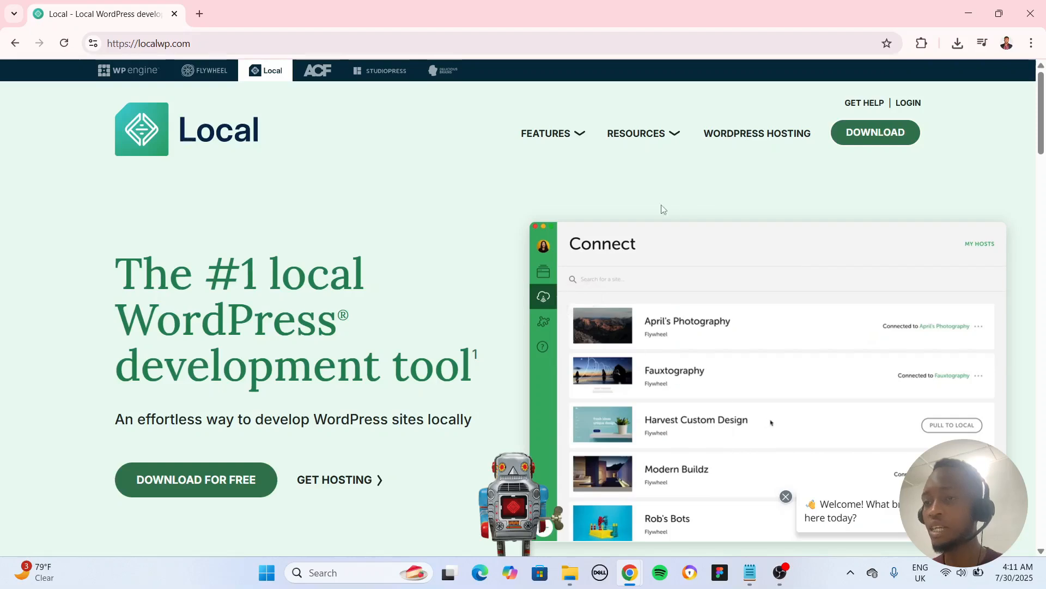
# Run the local-8.2.1-windows.exe installer from the Local folder in Downloads, then cancel the setup.
pyautogui.click(571, 573)
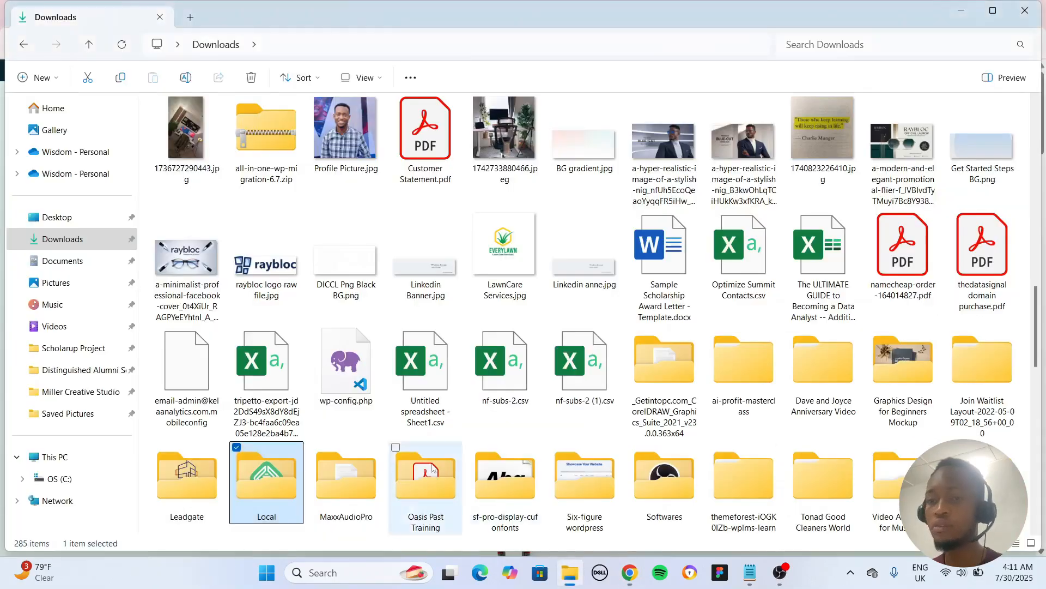
pyautogui.doubleClick(282, 478)
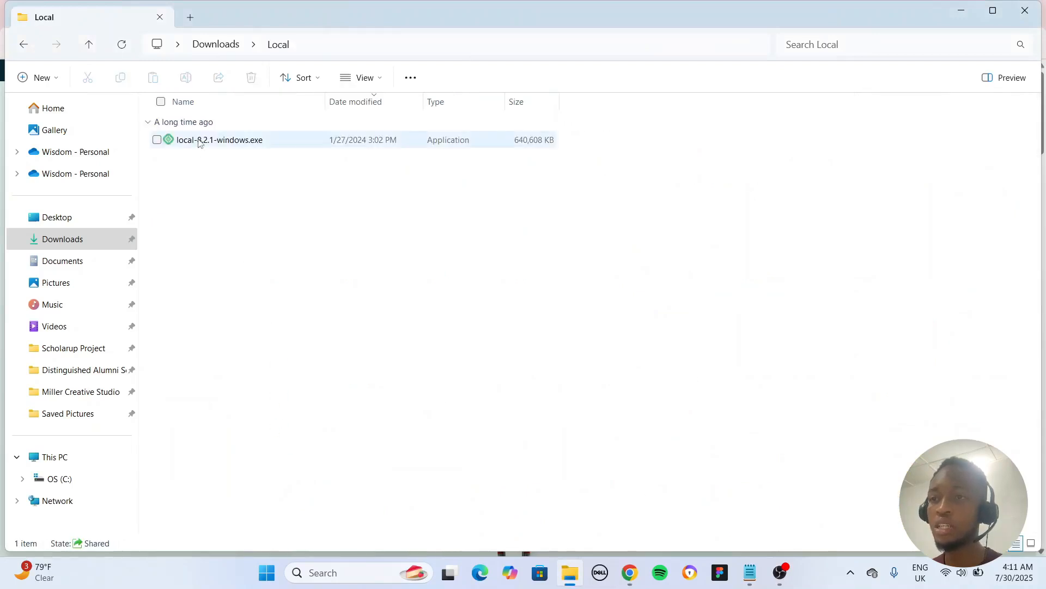
pyautogui.doubleClick(199, 142)
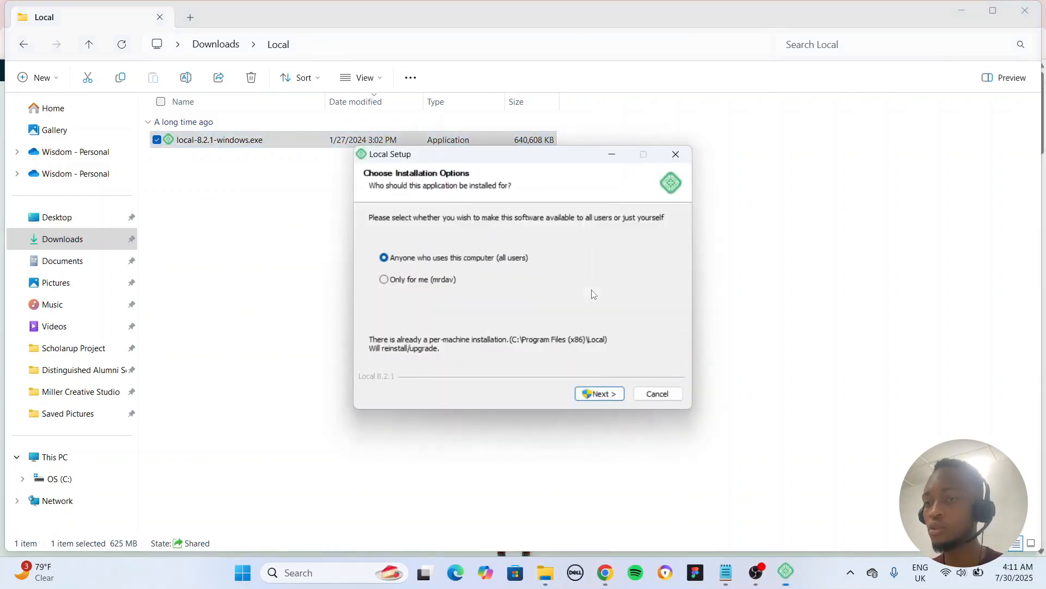
pyautogui.click(658, 394)
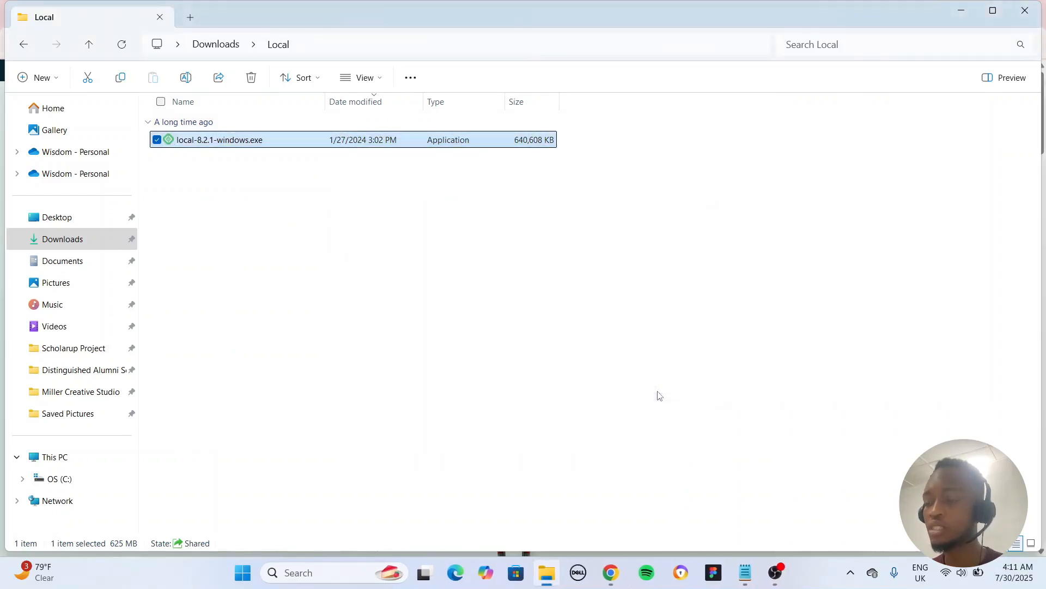
# Launch the Local app through Windows search and postpone the update prompt.
pyautogui.click(323, 571)
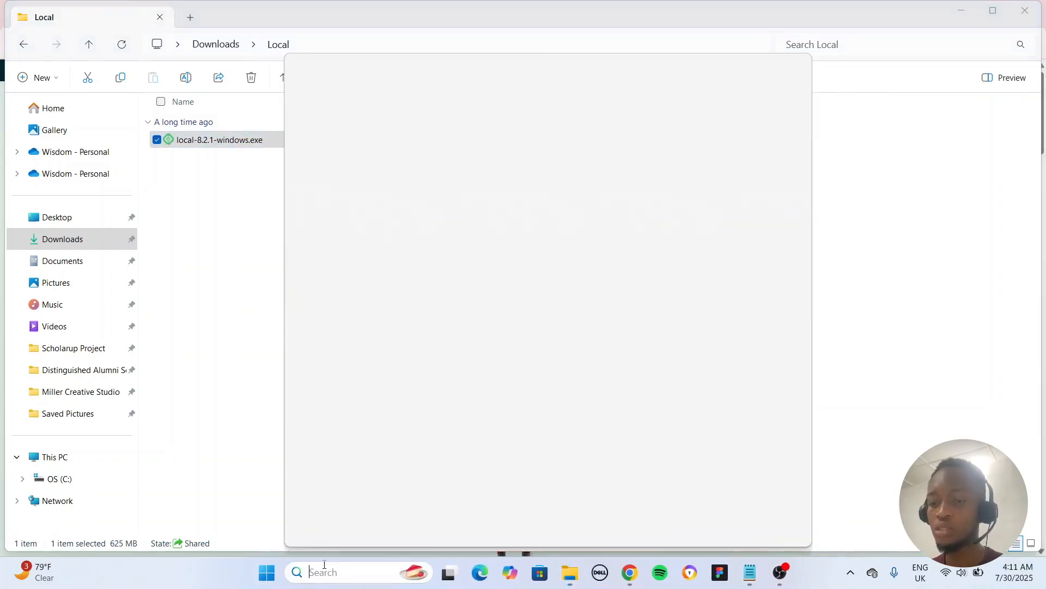
pyautogui.write('local')
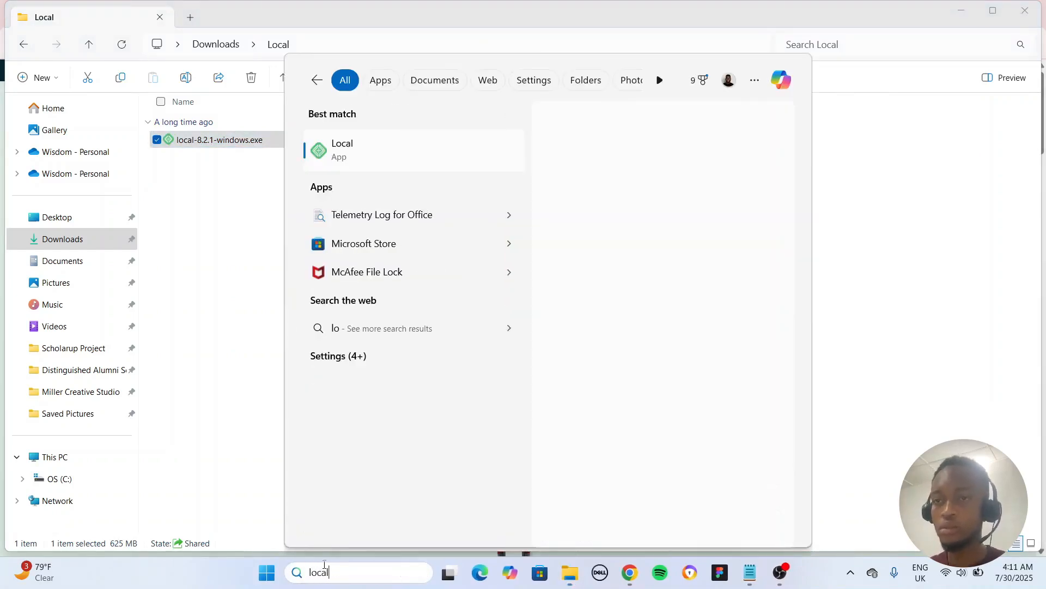
pyautogui.click(336, 151)
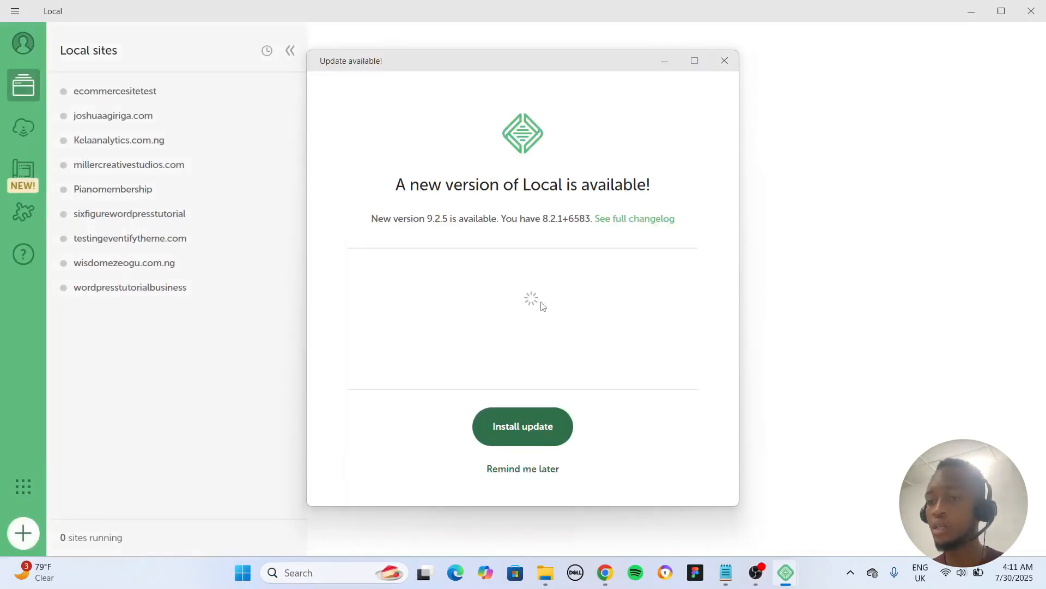
pyautogui.click(522, 470)
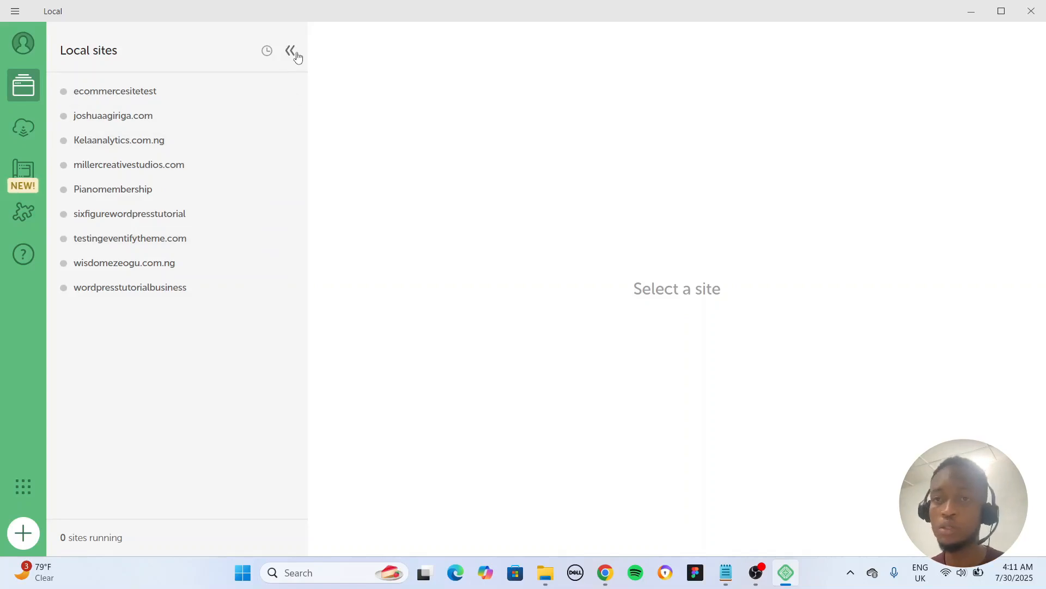
# Create a new site named testhosting.com, checking its advanced domain and path options, and continue.
pyautogui.click(23, 532)
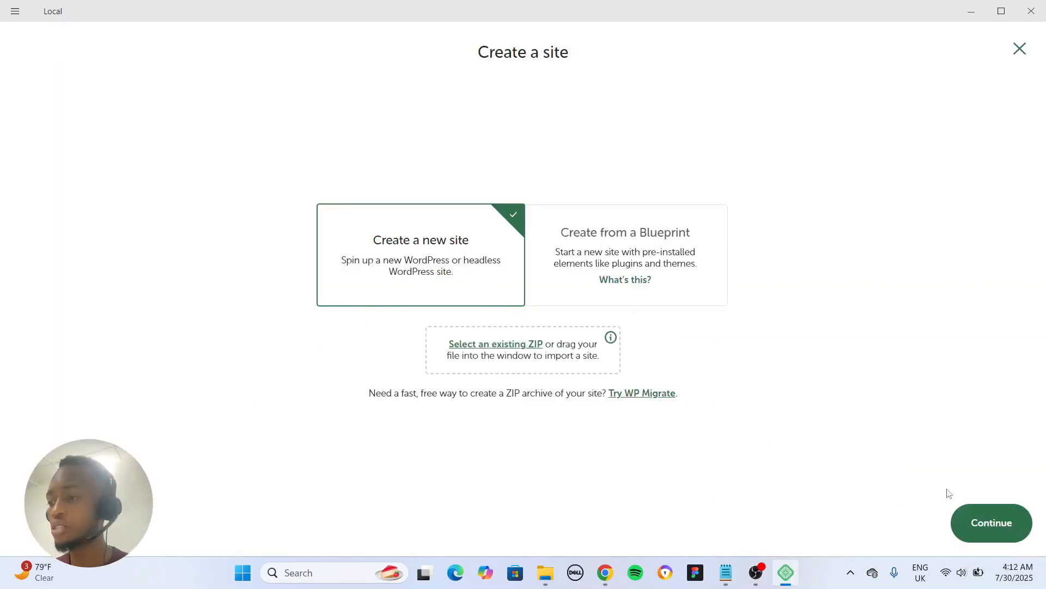
pyautogui.click(979, 526)
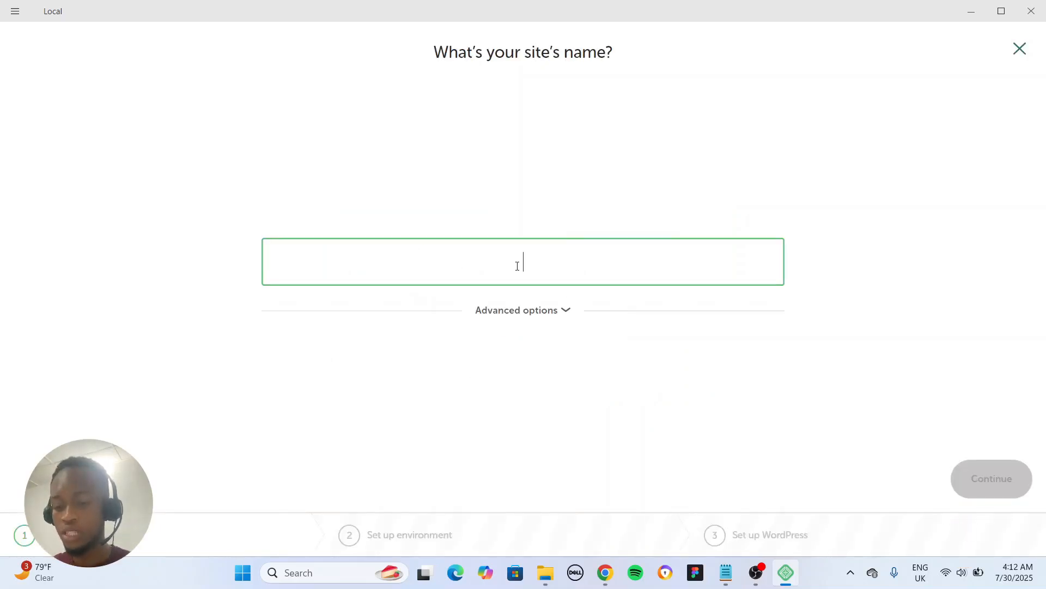
pyautogui.write('testing')
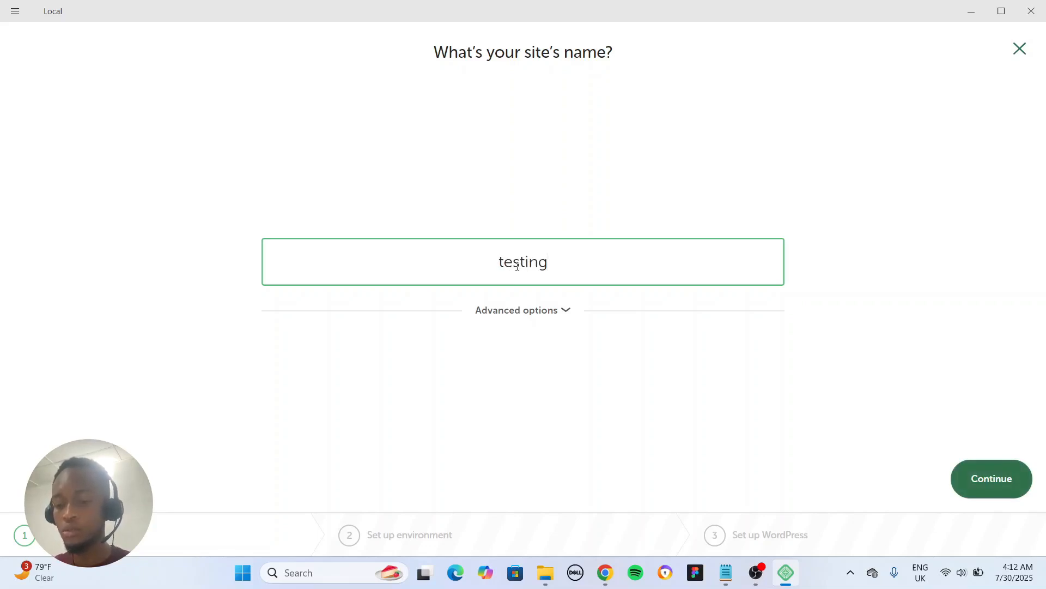
pyautogui.write('ho')
pyautogui.press('BackSpace')
pyautogui.press('BackSpace')
pyautogui.press('BackSpace')
pyautogui.press('BackSpace')
pyautogui.press('BackSpace')
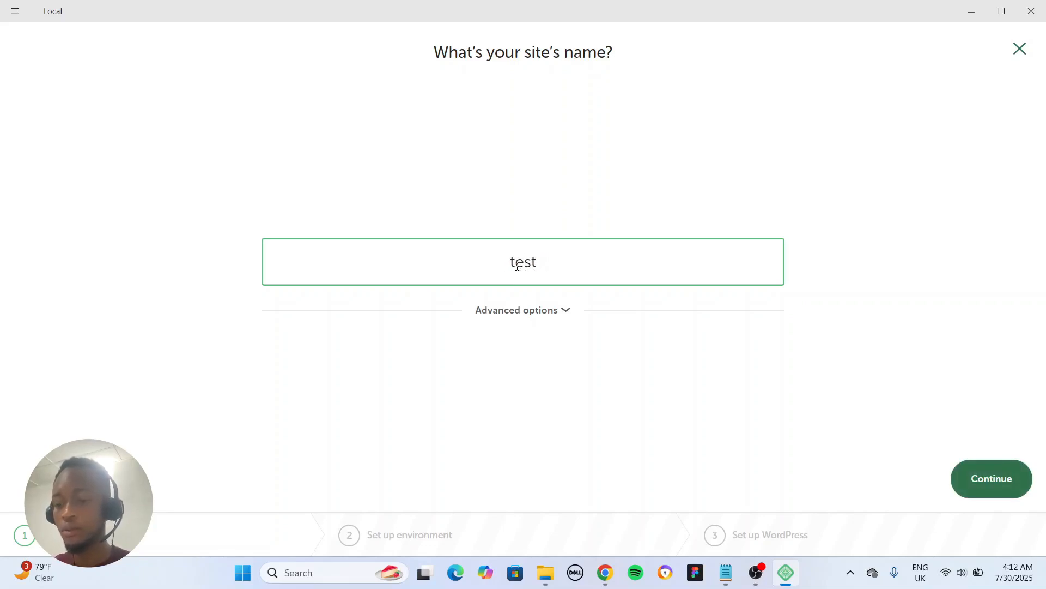
pyautogui.write('hosting.com')
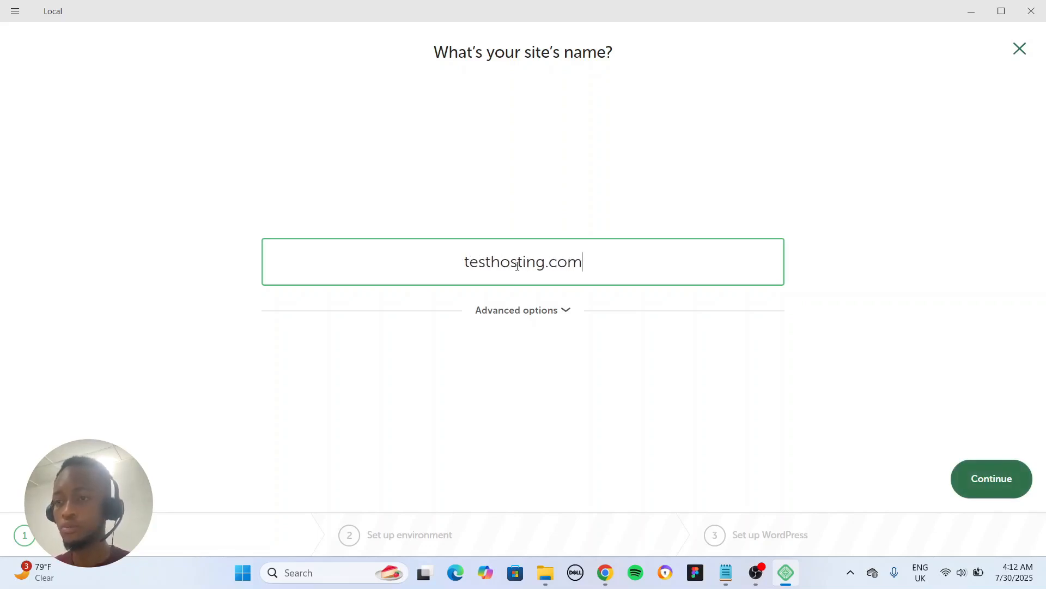
pyautogui.click(565, 310)
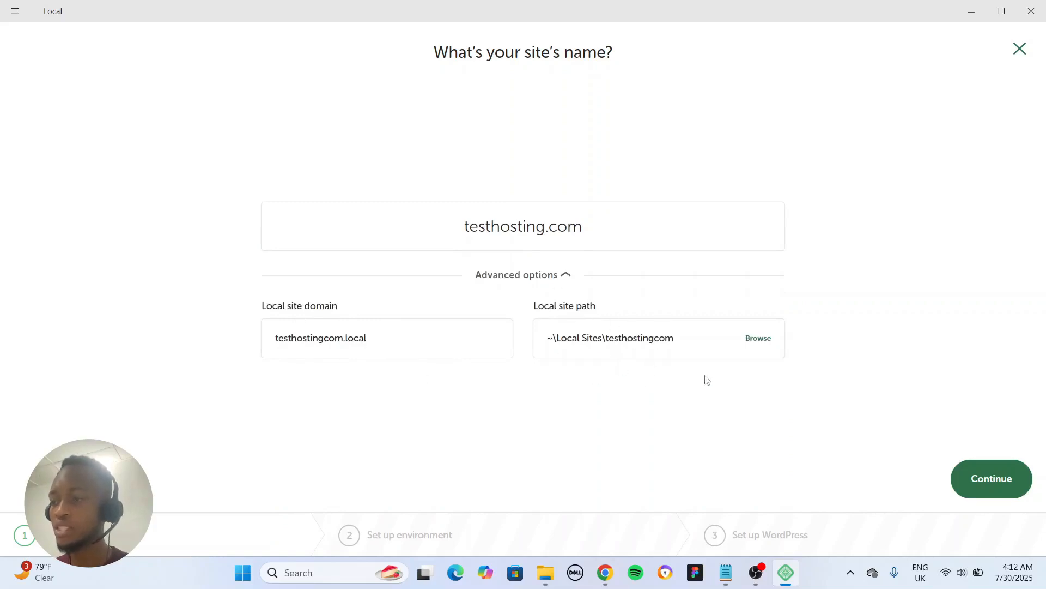
pyautogui.click(967, 478)
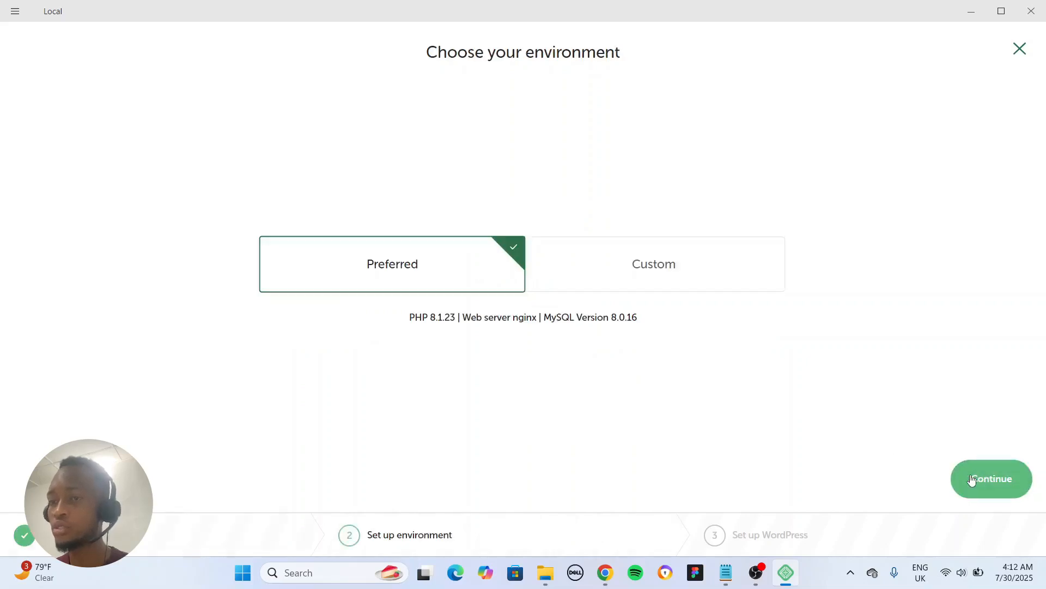
# Keep the Preferred environment for the site and continue.
pyautogui.click(626, 280)
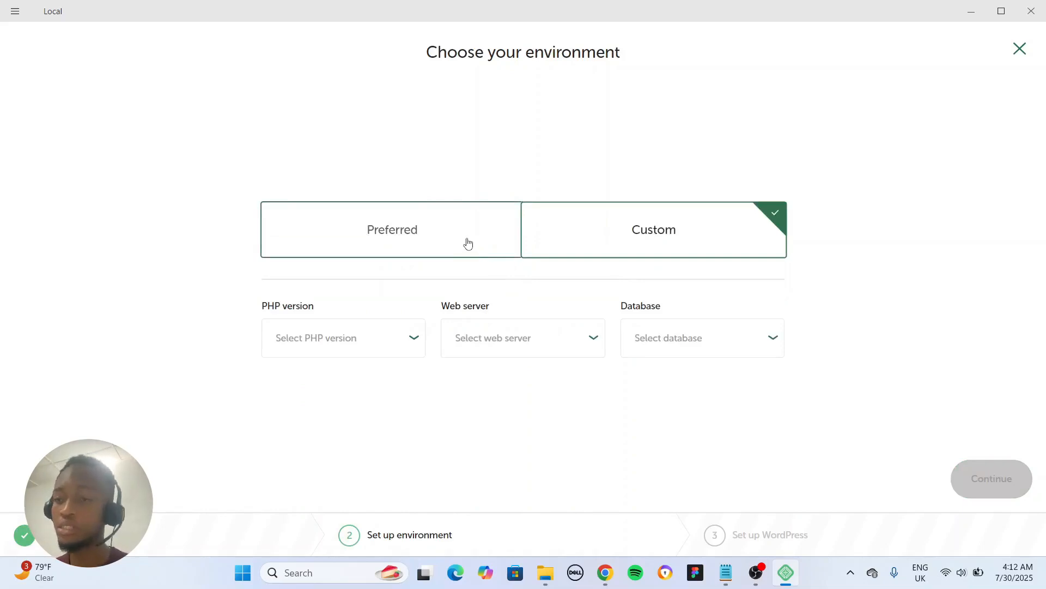
pyautogui.click(467, 244)
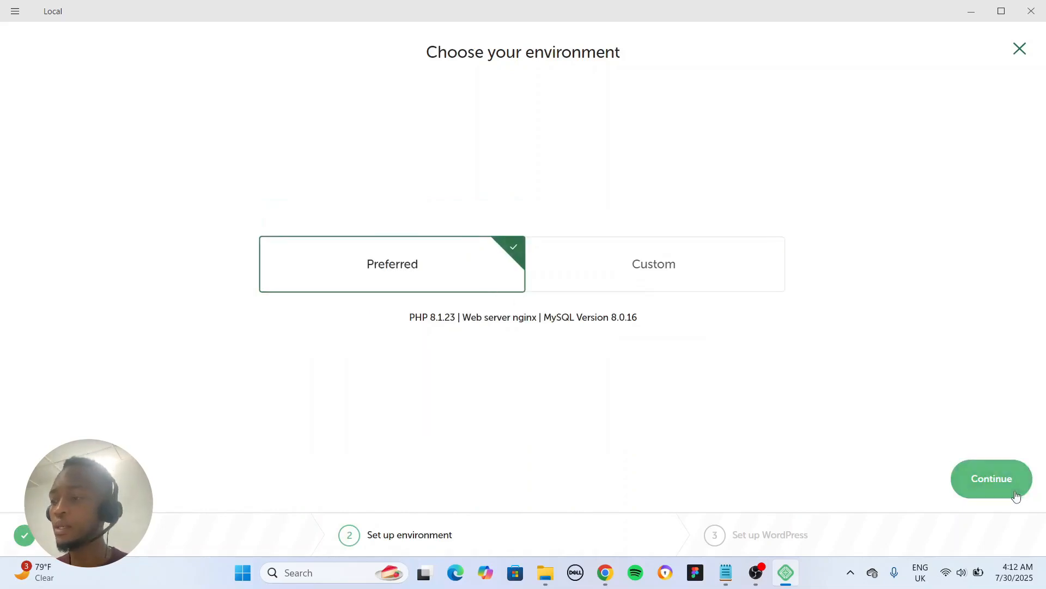
pyautogui.click(990, 483)
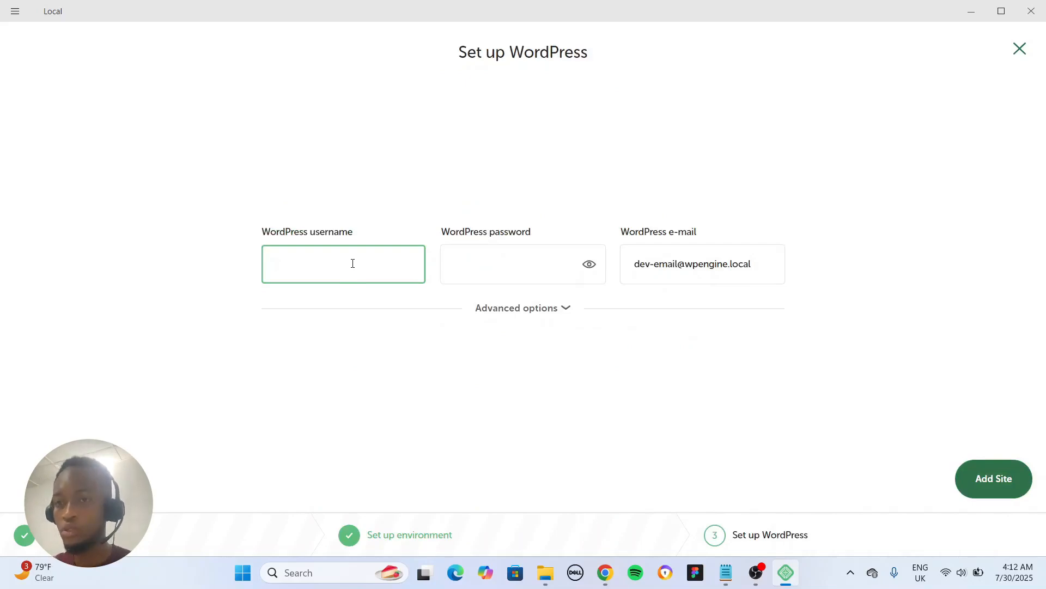
# Set the WordPress username to wisdom, enter the WordPress password, and add the site.
pyautogui.press('Tab')
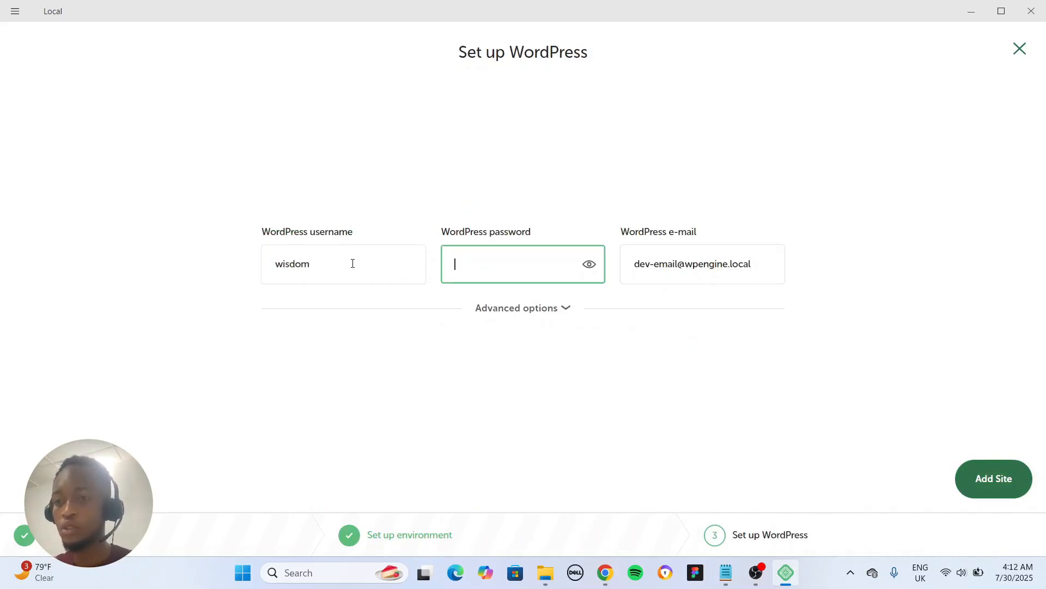
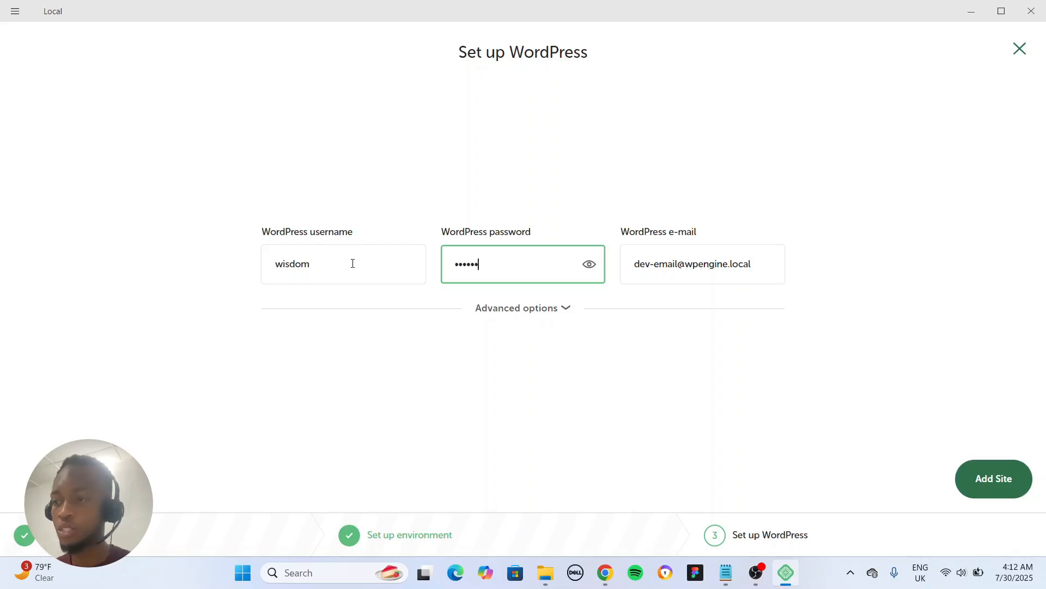
pyautogui.click(1008, 483)
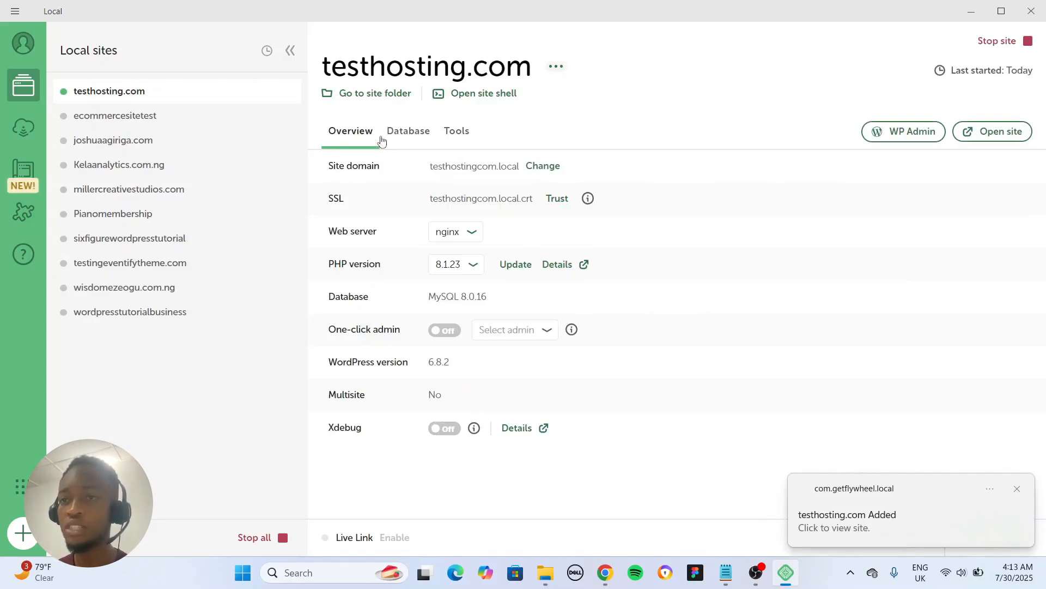
# Review the new site's Database, Tools and Overview tabs.
pyautogui.click(403, 137)
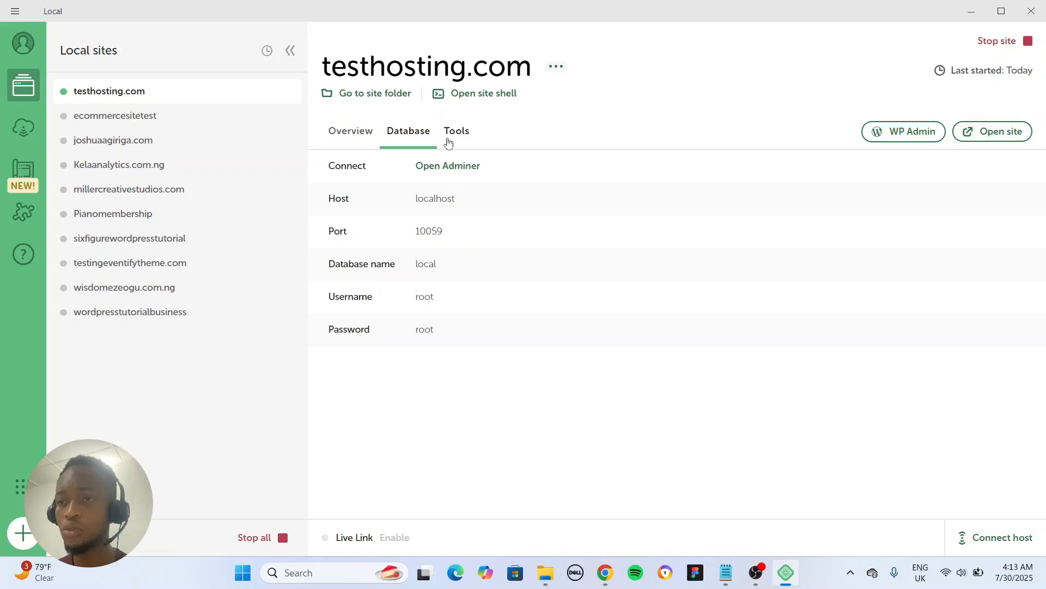
pyautogui.click(448, 142)
pyautogui.click(358, 139)
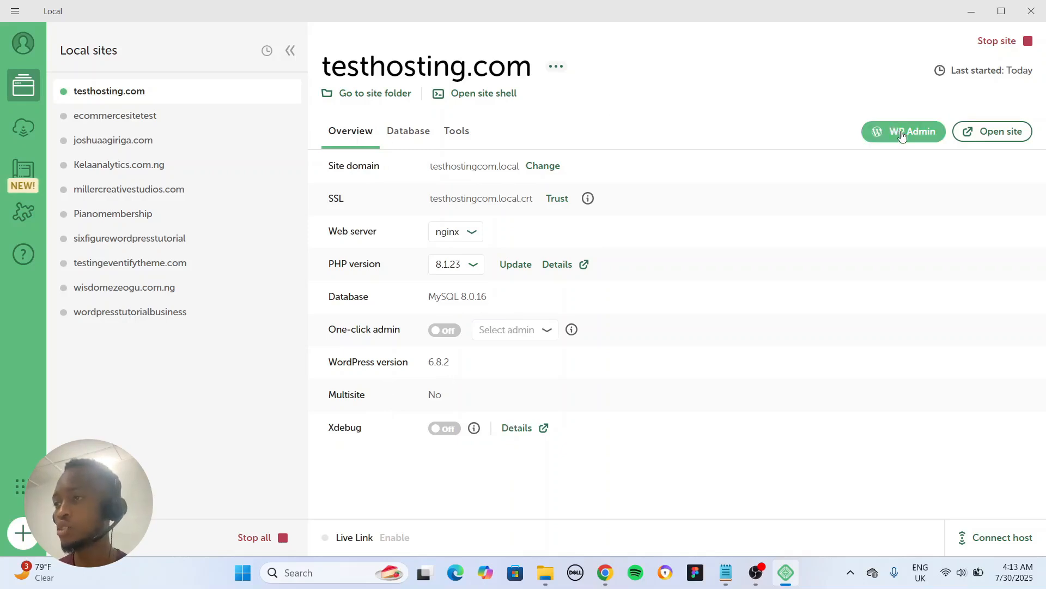
# Open the site's front end in the browser, then return to Local.
pyautogui.click(982, 137)
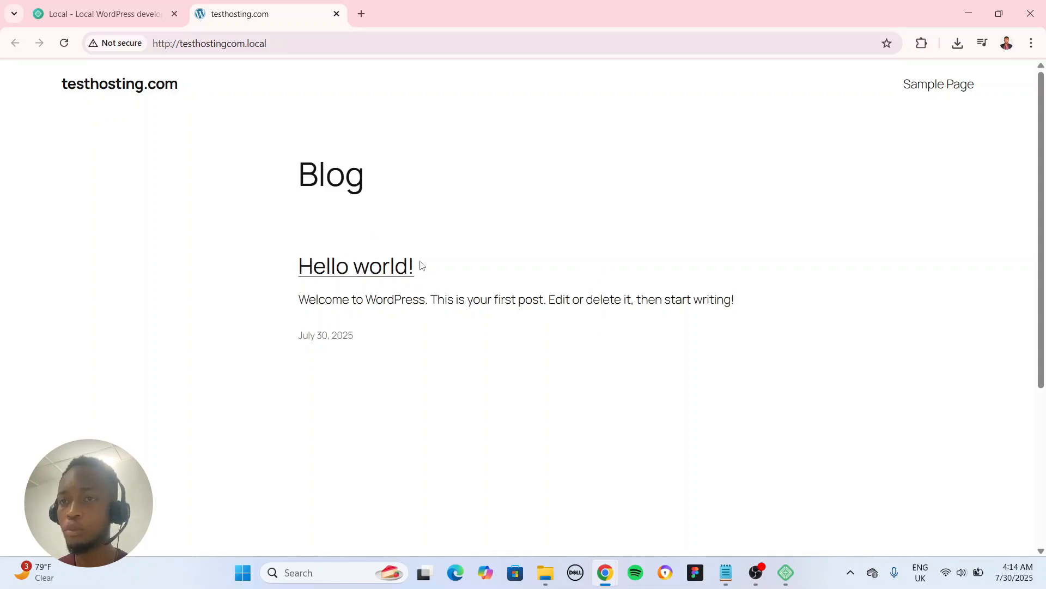
pyautogui.click(784, 578)
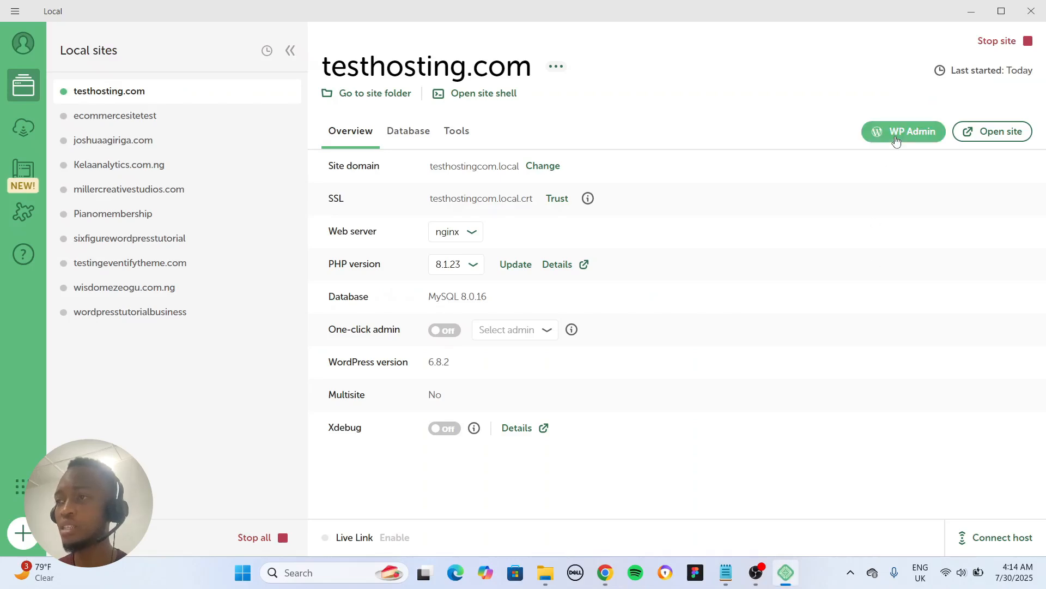
# Open WP Admin and log in with the username wisdom and the site password.
pyautogui.click(897, 140)
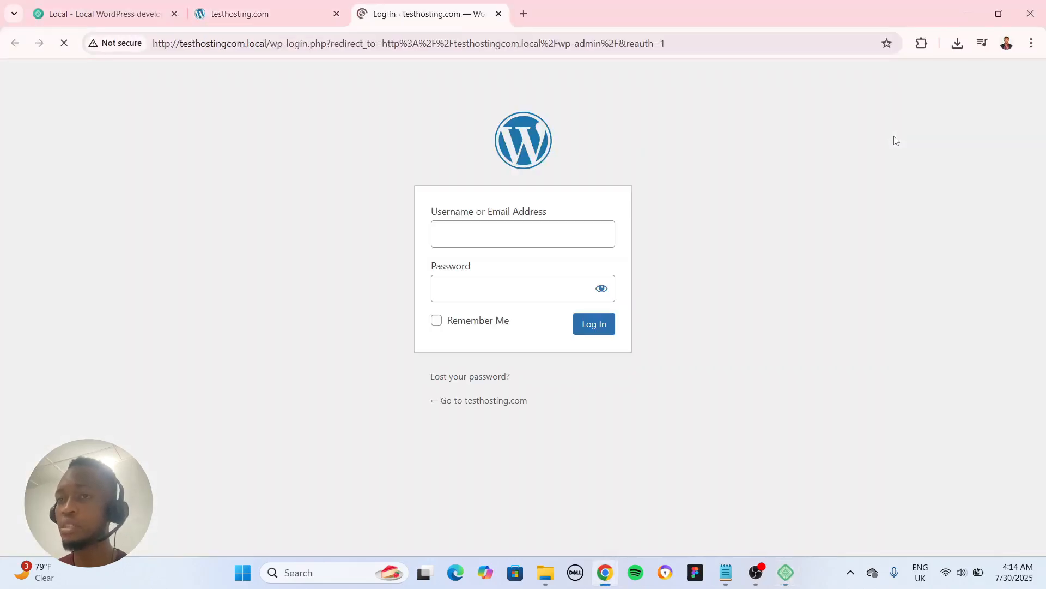
pyautogui.click(488, 243)
pyautogui.write('wisdom')
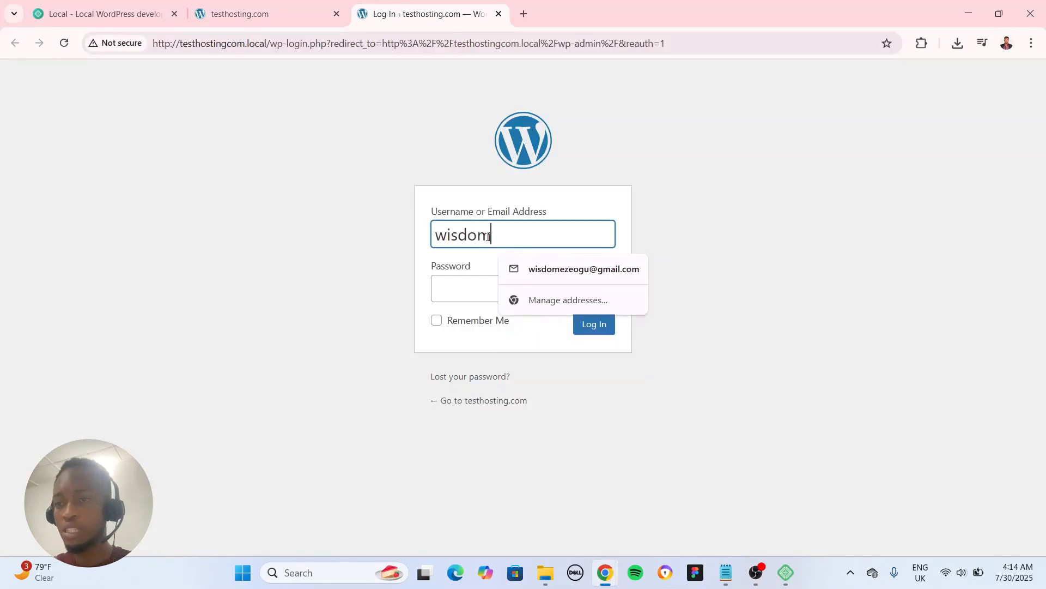
pyautogui.press('Tab')
pyautogui.write('•••')
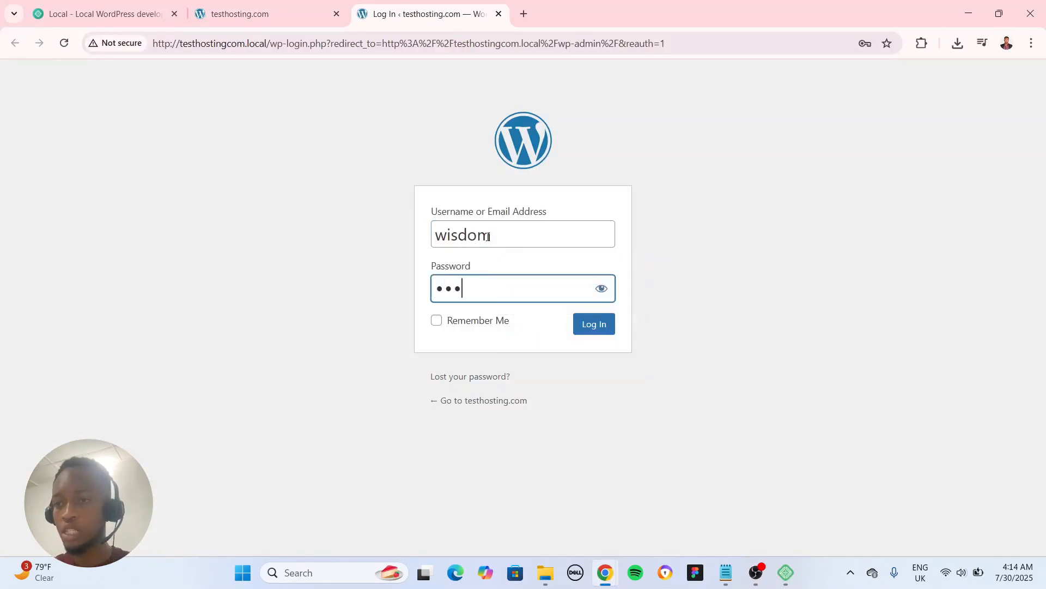
pyautogui.press('BackSpace')
pyautogui.press('BackSpace')
pyautogui.press('BackSpace')
pyautogui.write('••••••')
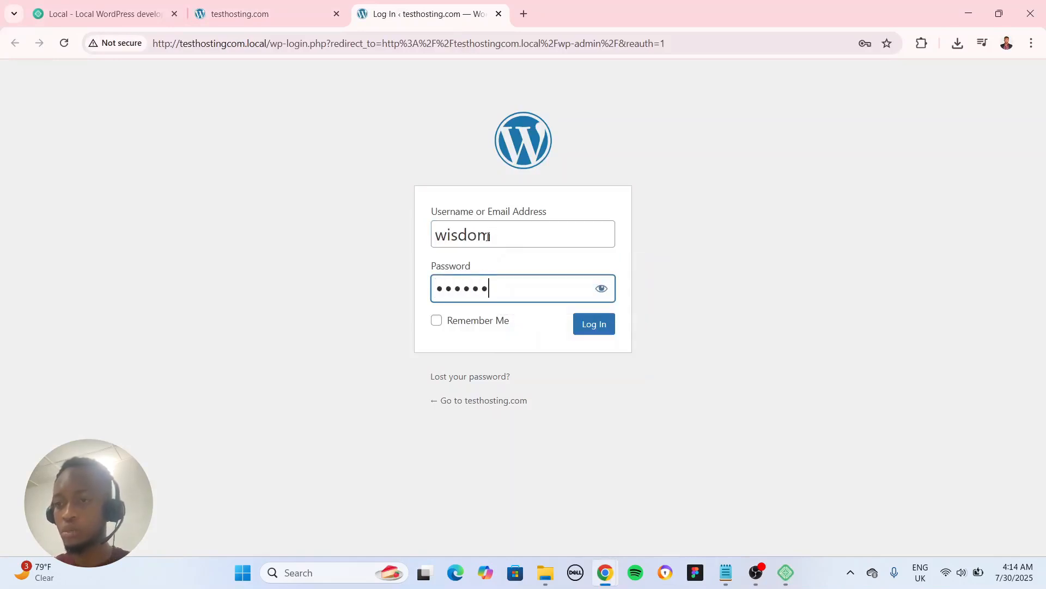
pyautogui.click(593, 327)
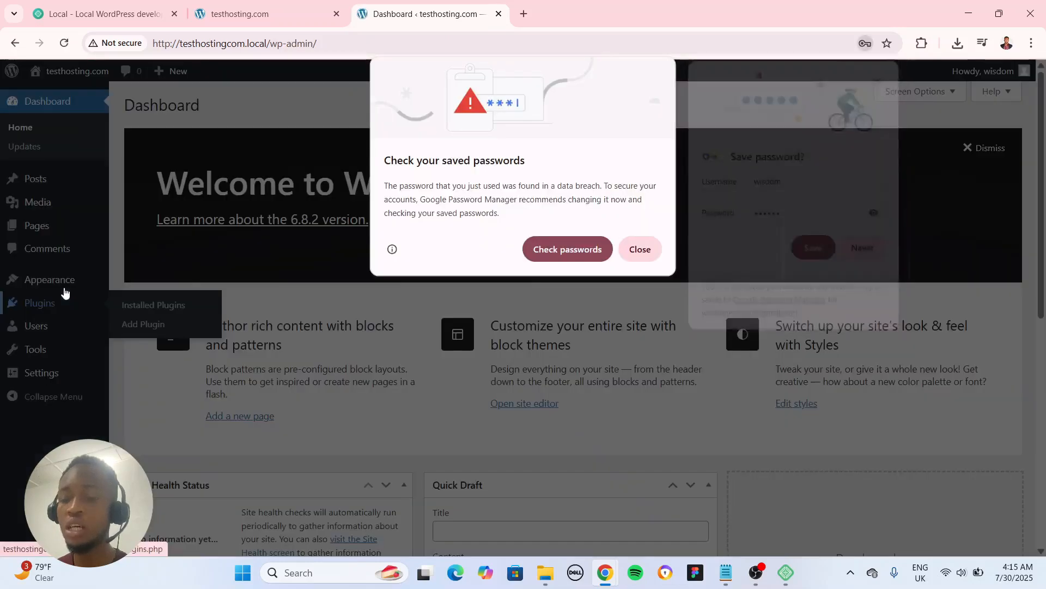
# Close the breached-password alert and save the login credentials in the browser.
pyautogui.click(649, 253)
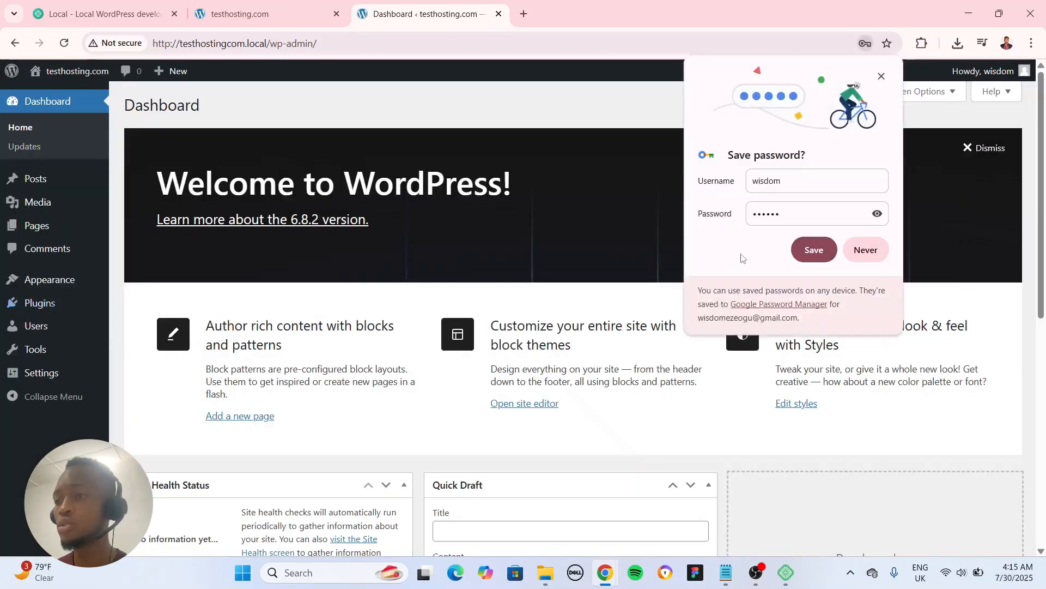
pyautogui.click(824, 254)
# Search the theme directory for astra, then install and activate the Astra theme.
pyautogui.click(155, 291)
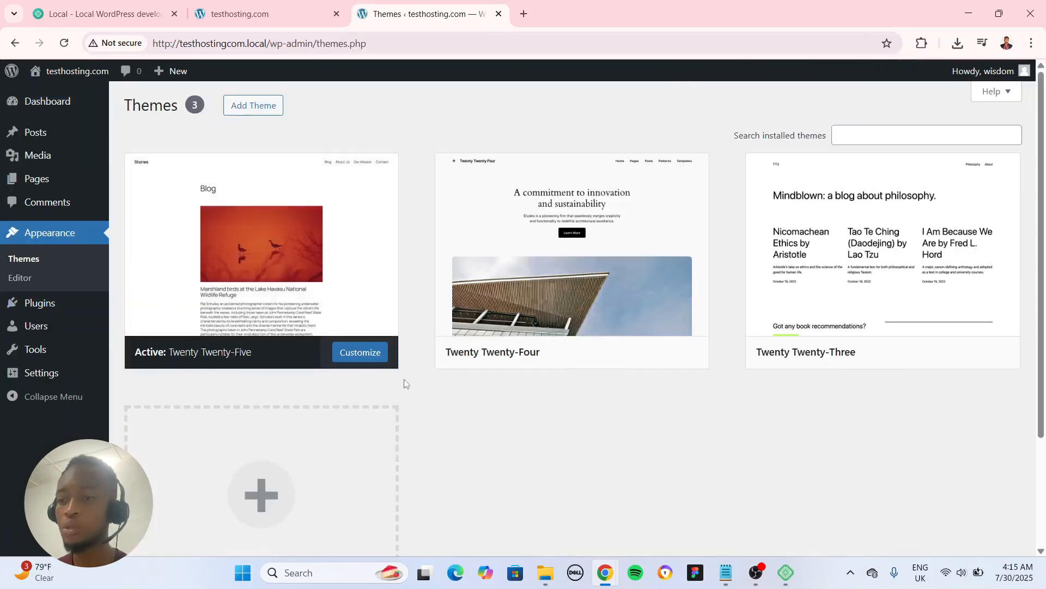
pyautogui.click(254, 107)
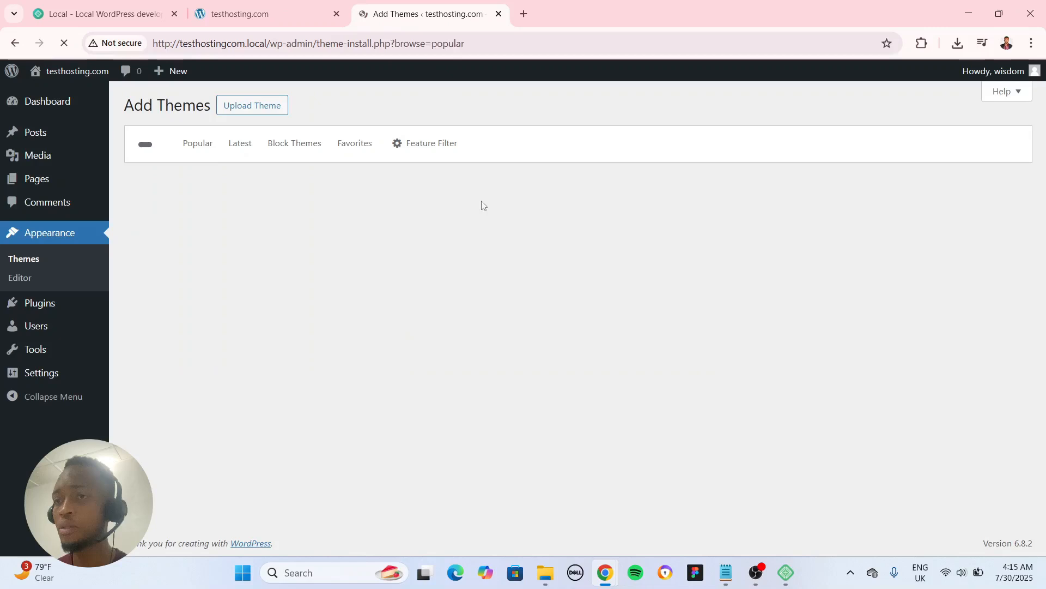
pyautogui.click(863, 151)
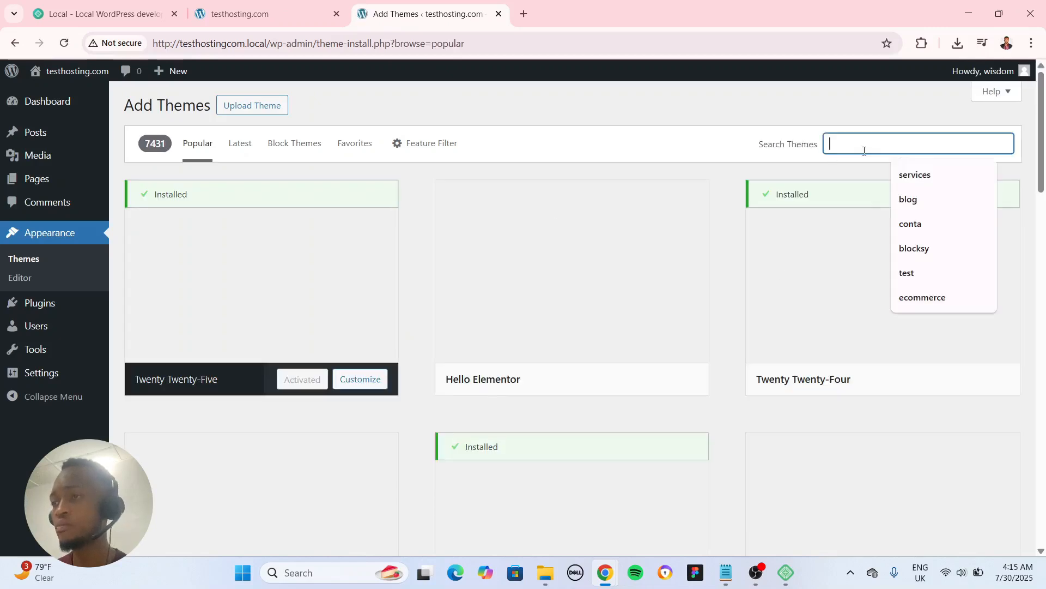
pyautogui.write('astr')
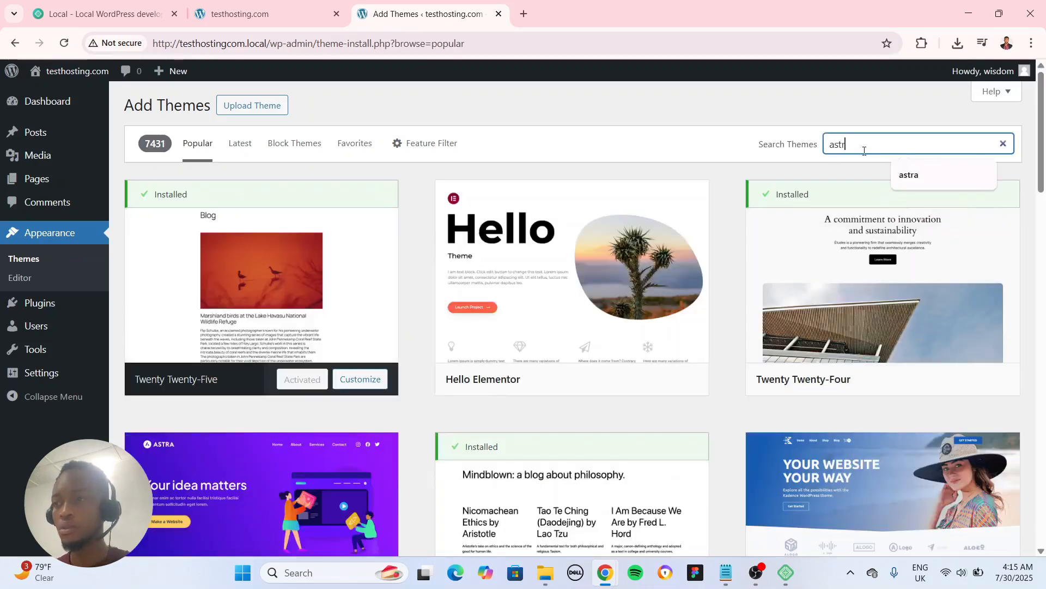
pyautogui.write('a')
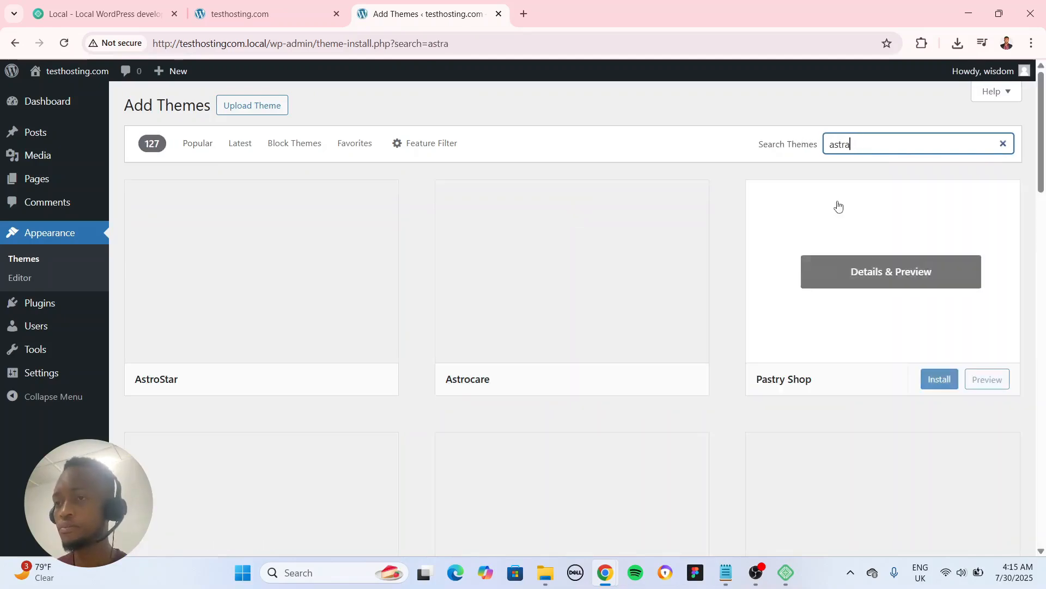
pyautogui.click(318, 378)
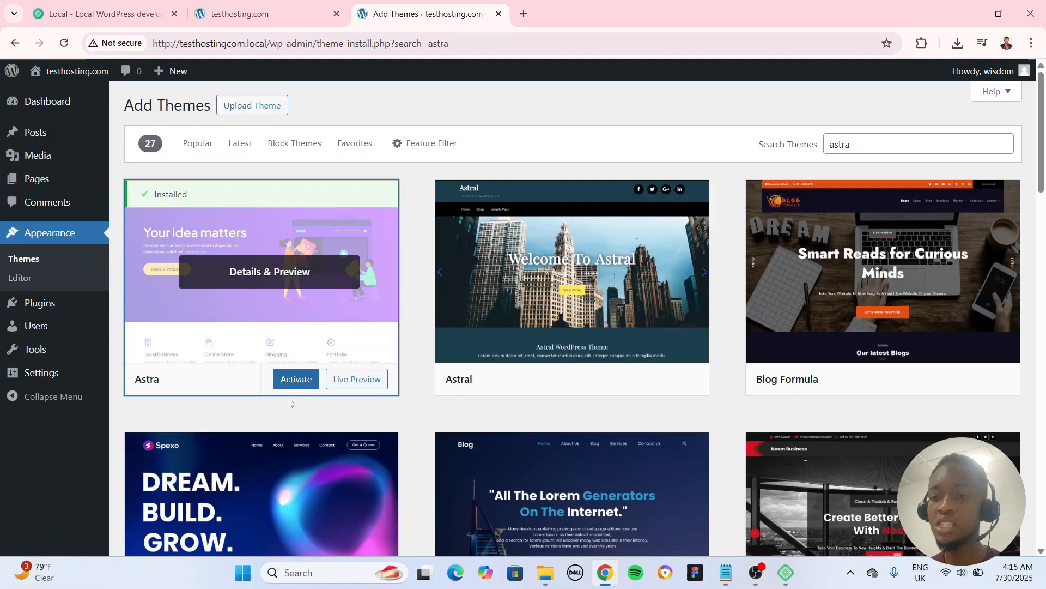
pyautogui.click(296, 379)
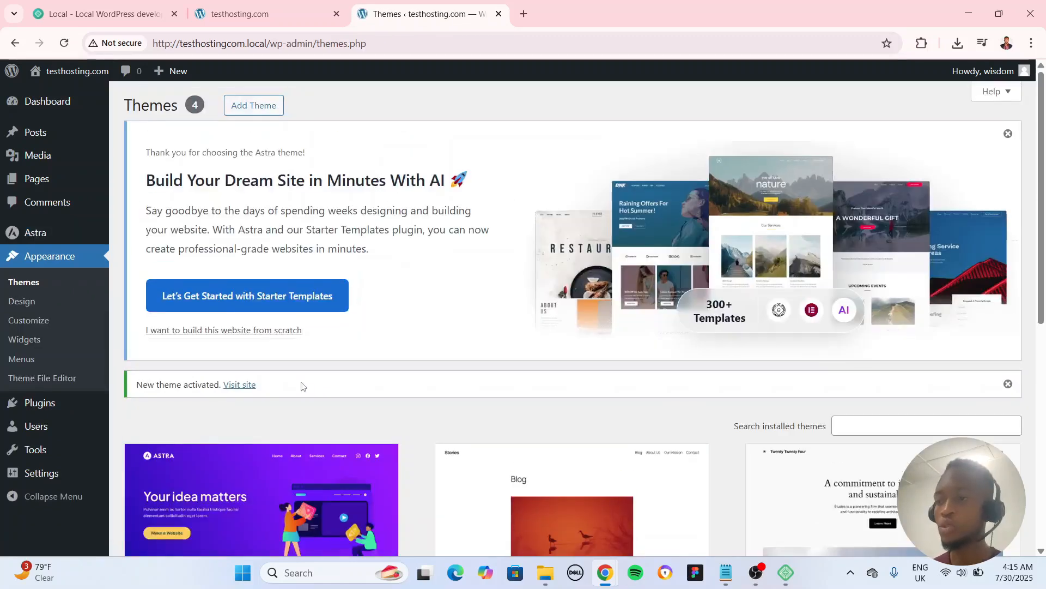
# Check the installed themes, then switch to the site's front-end tab and reload it.
pyautogui.scroll(-5, 507, 376)
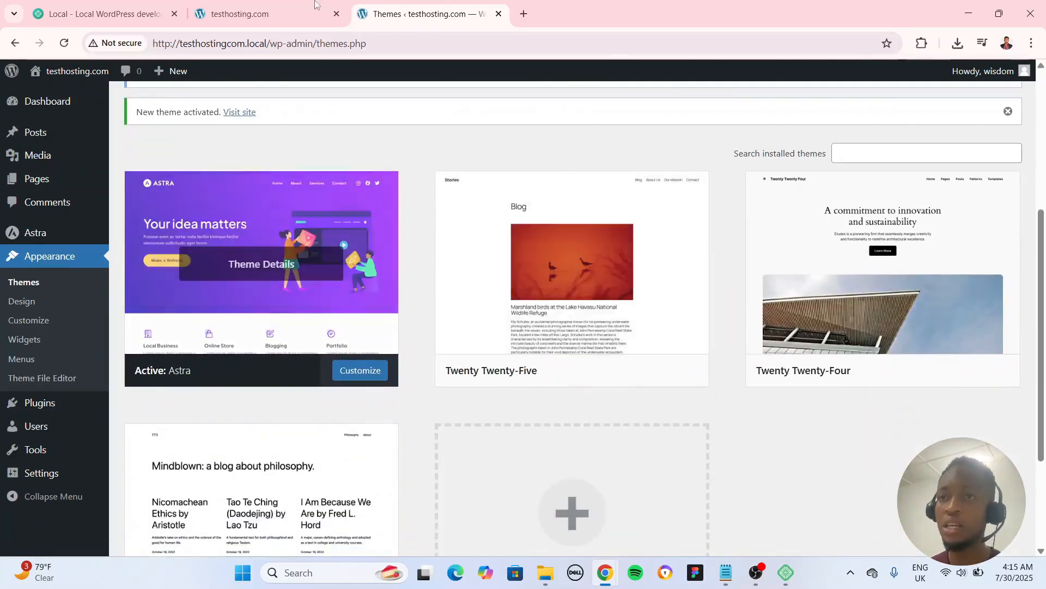
pyautogui.click(297, 12)
pyautogui.click(65, 43)
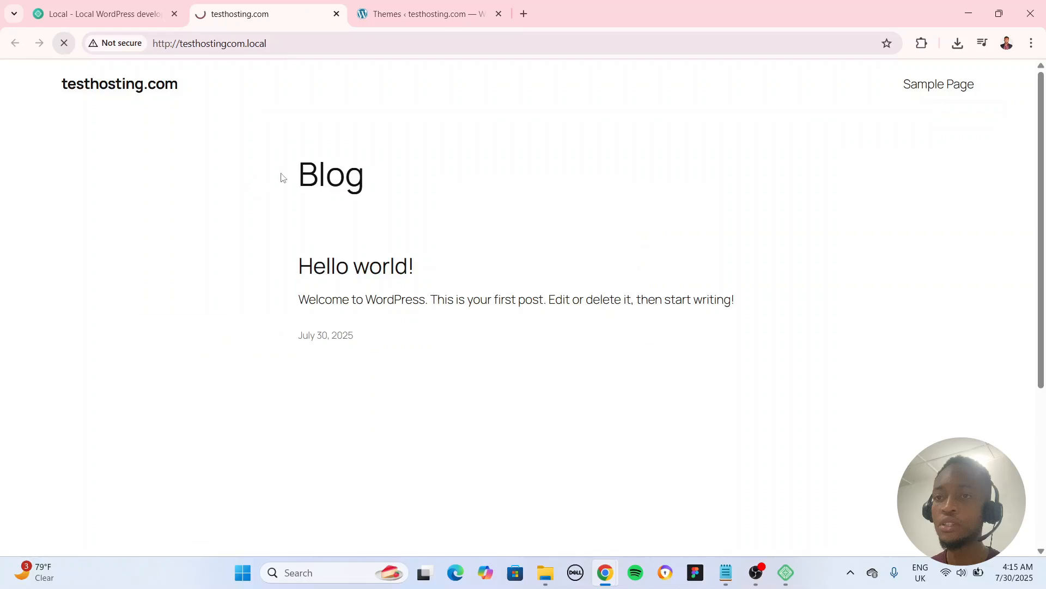